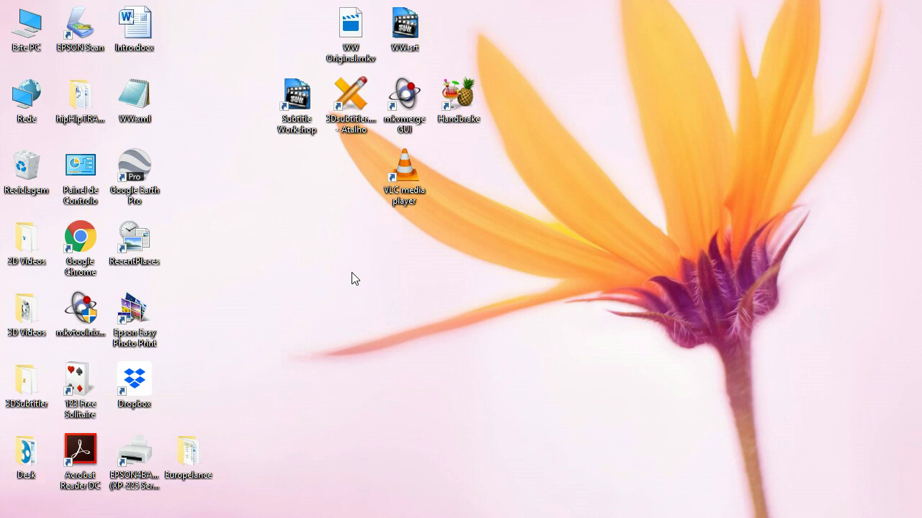
Step: Bring up the right-click options for WW Original.mkv on the desktop
right_click(349, 38)
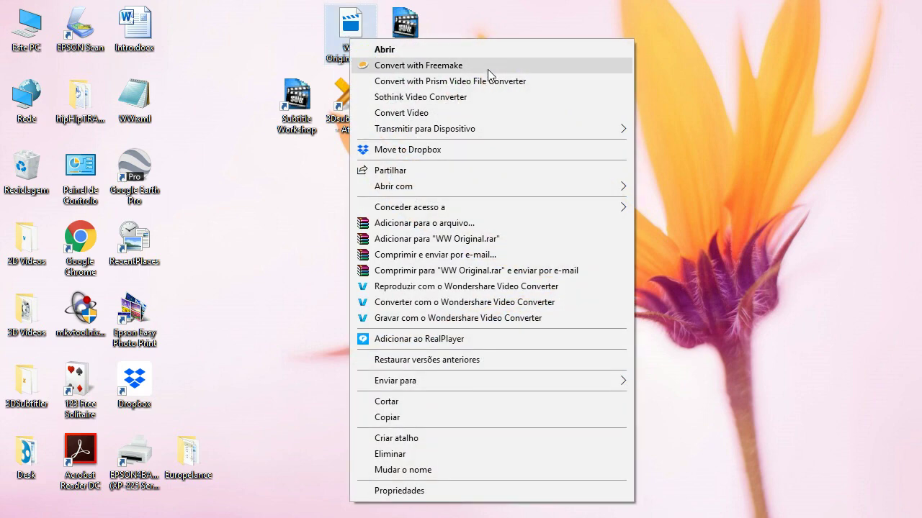
Step: Play WW Original.mkv in VLC media player and load WW.srt as its subtitle file
mouse_move(566, 188)
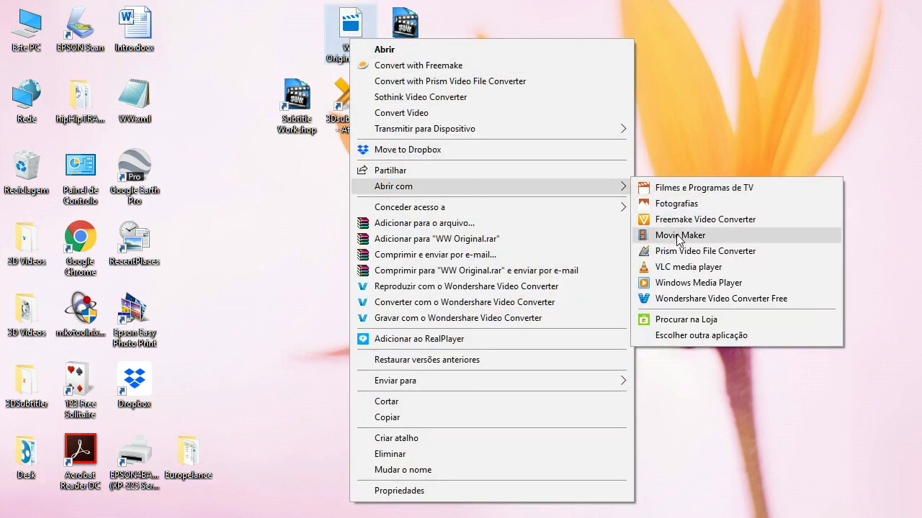
left_click(673, 265)
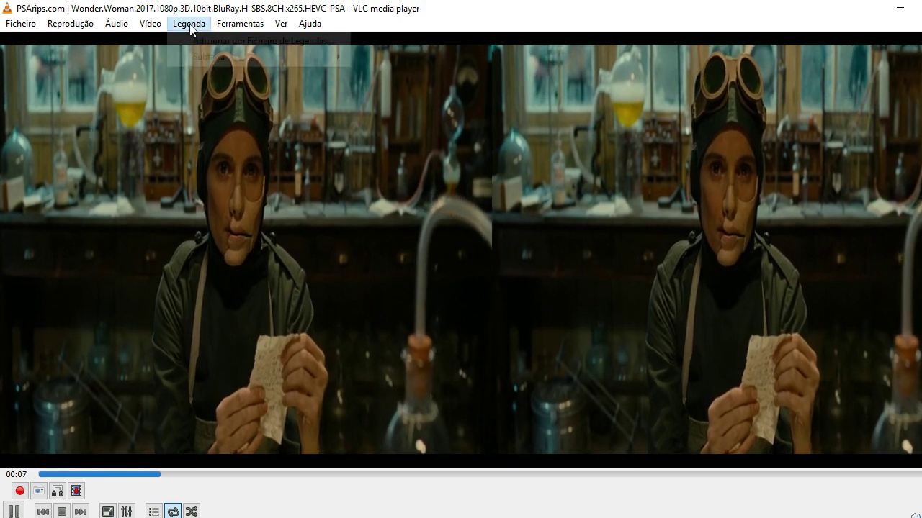
left_click(189, 23)
left_click(201, 40)
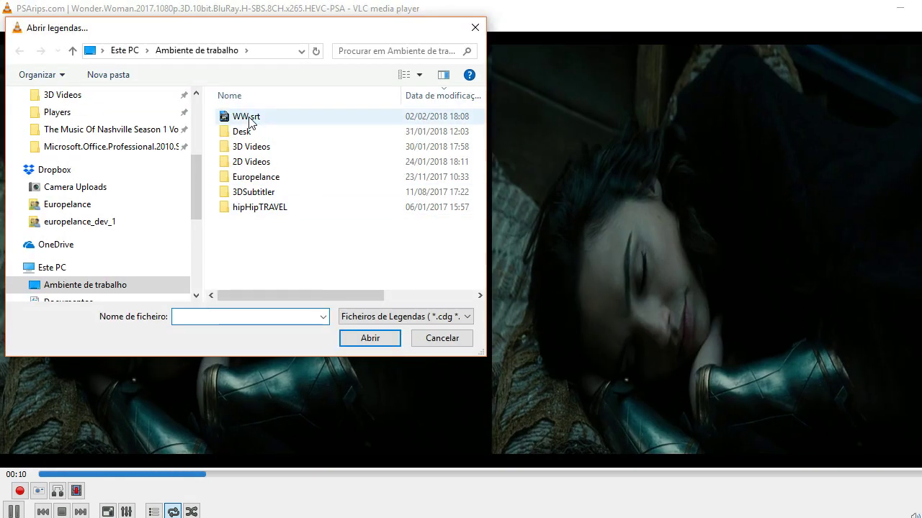
left_click(246, 117)
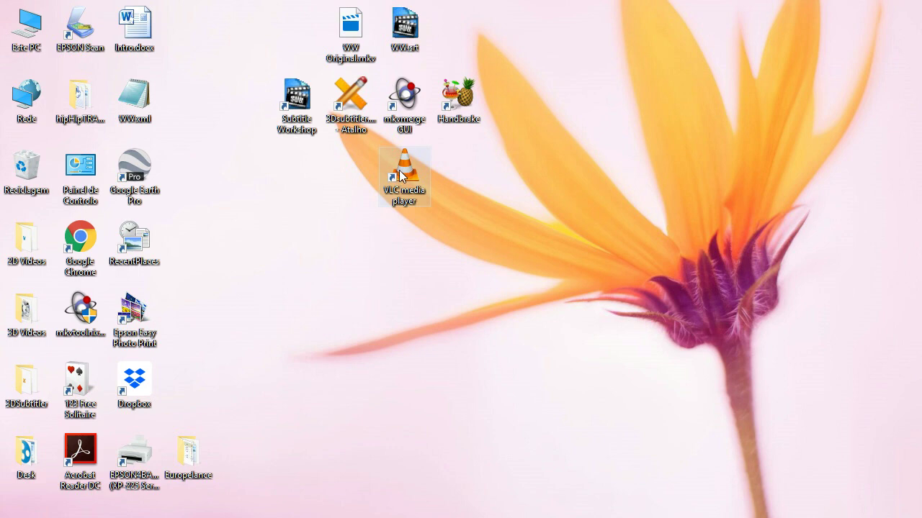
Step: Open WW.srt in Subtitle Workshop and insert a new first subtitle reading 'WW'
double_click(395, 29)
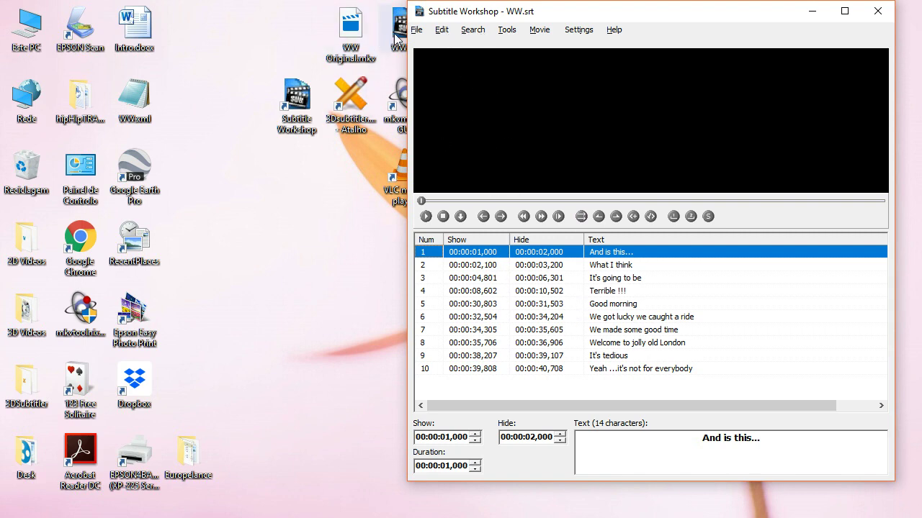
left_click(442, 30)
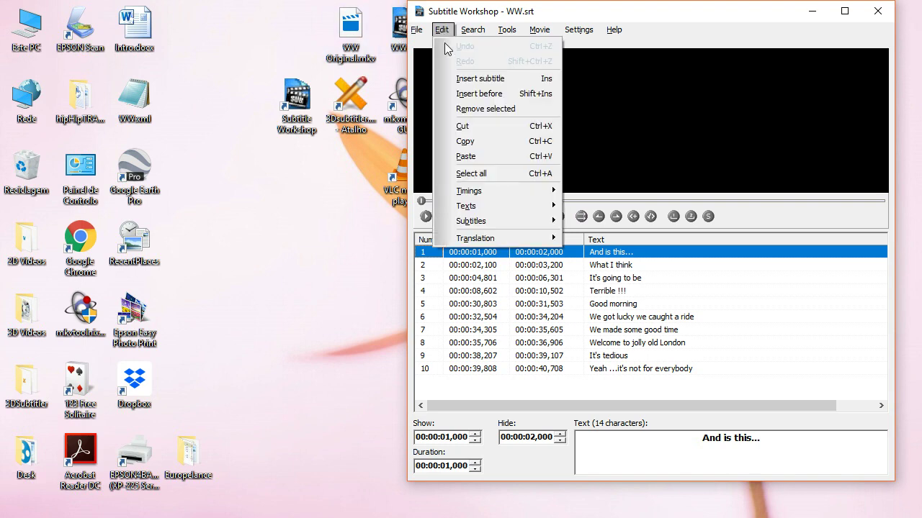
left_click(461, 94)
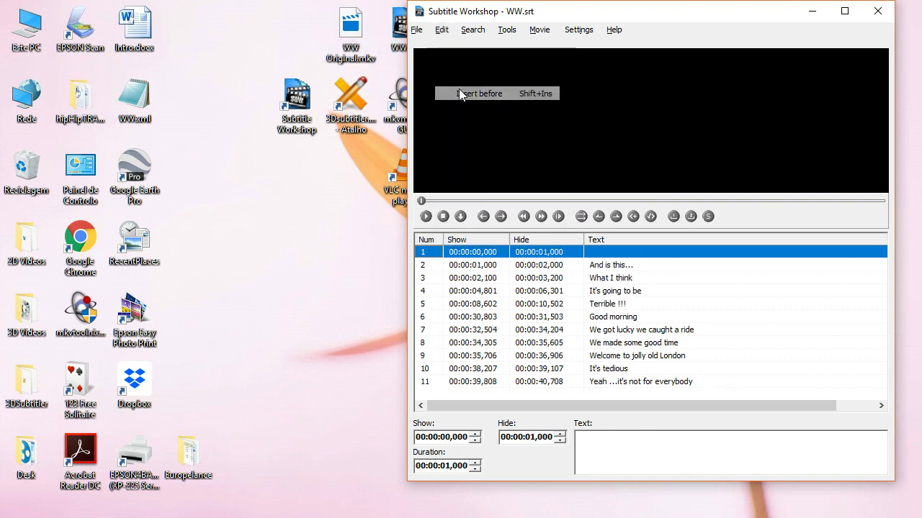
left_click(724, 448)
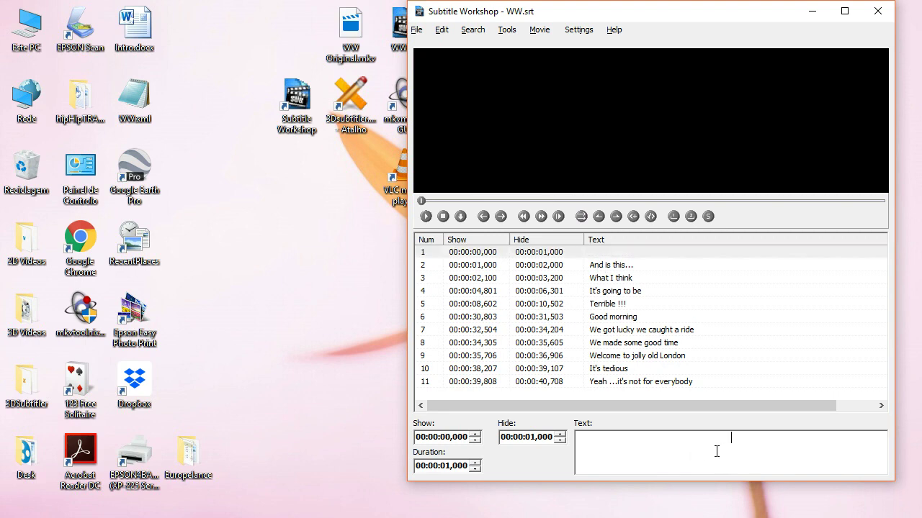
type("WW")
Step: Save the edited WW.srt and close Subtitle Workshop
left_click(417, 31)
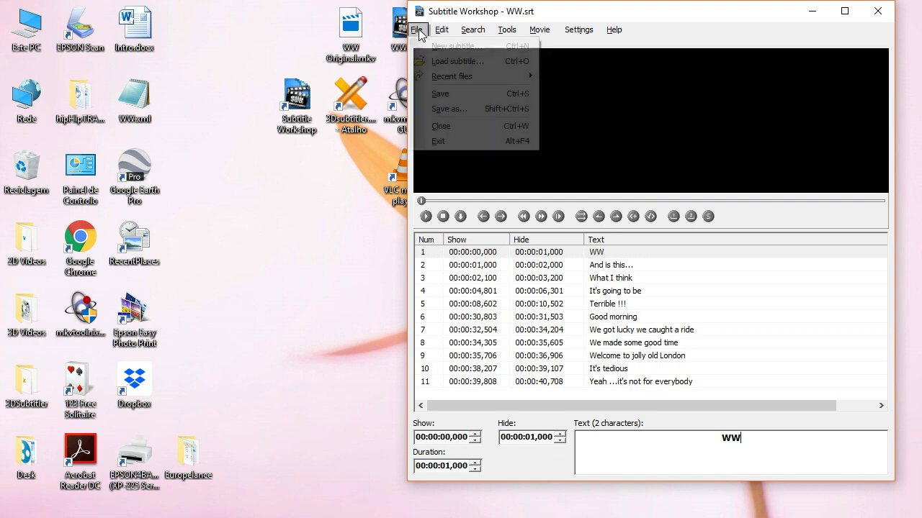
left_click(427, 94)
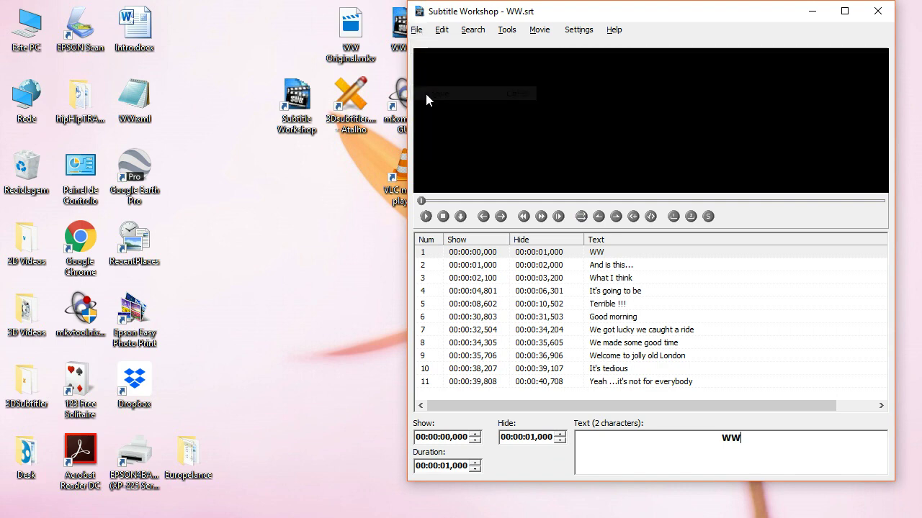
left_click(878, 11)
Step: Launch 3D-Subtitler and load WW.srt as the input subtitle file
double_click(358, 100)
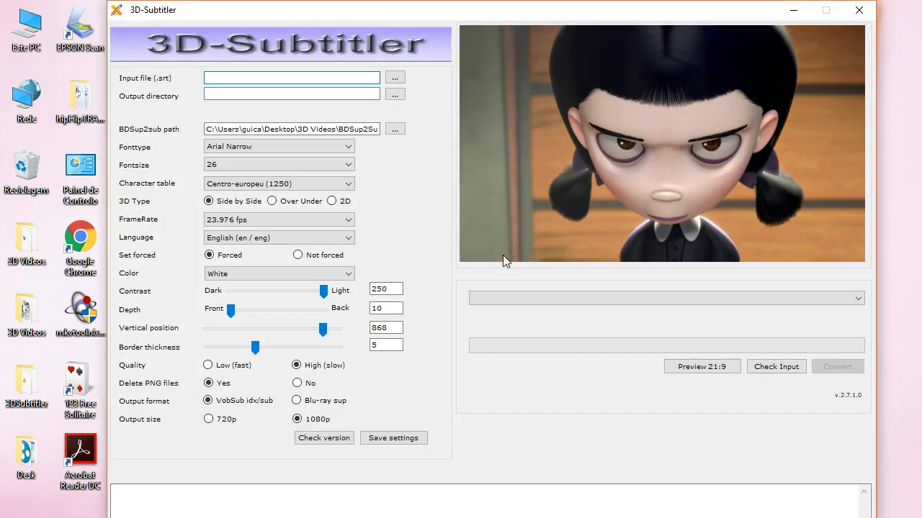
left_click(396, 80)
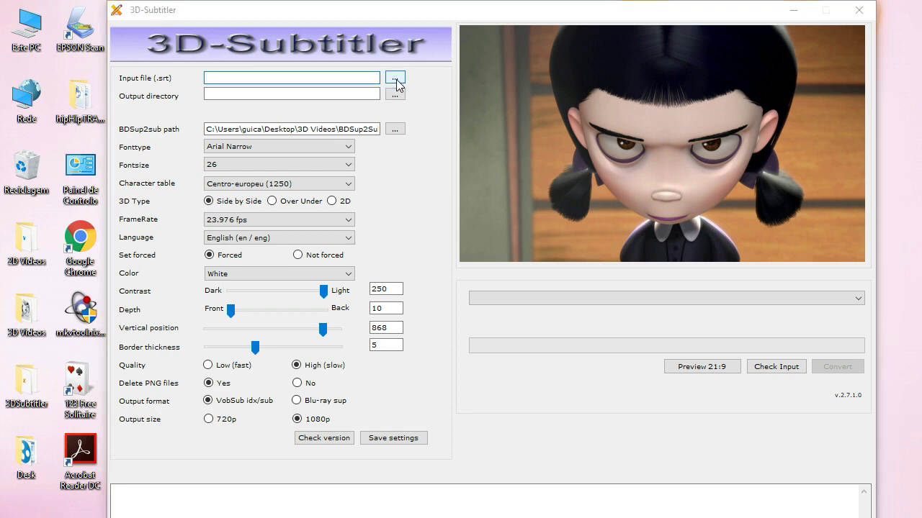
left_click(365, 122)
left_click(488, 347)
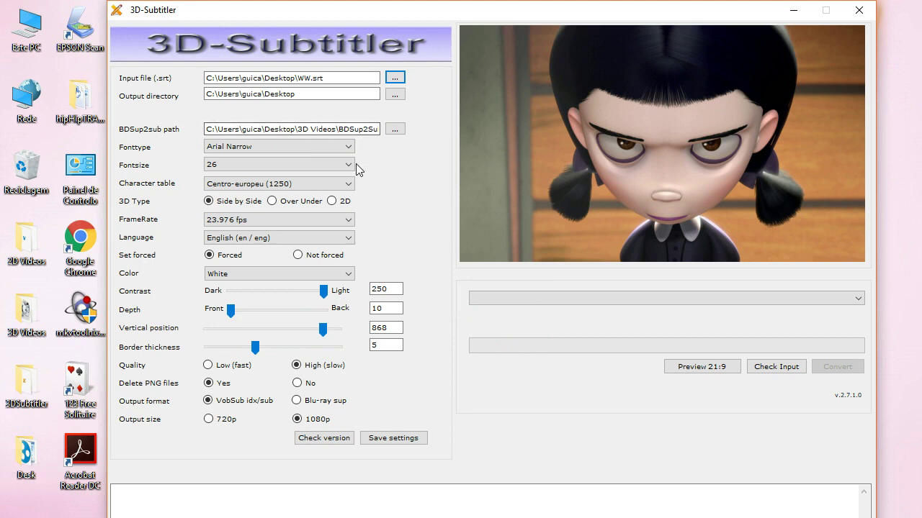
Step: Set the character table to Europeu Ocidental (1252), contrast 250, keeping VobSub idx/sub output
left_click(353, 185)
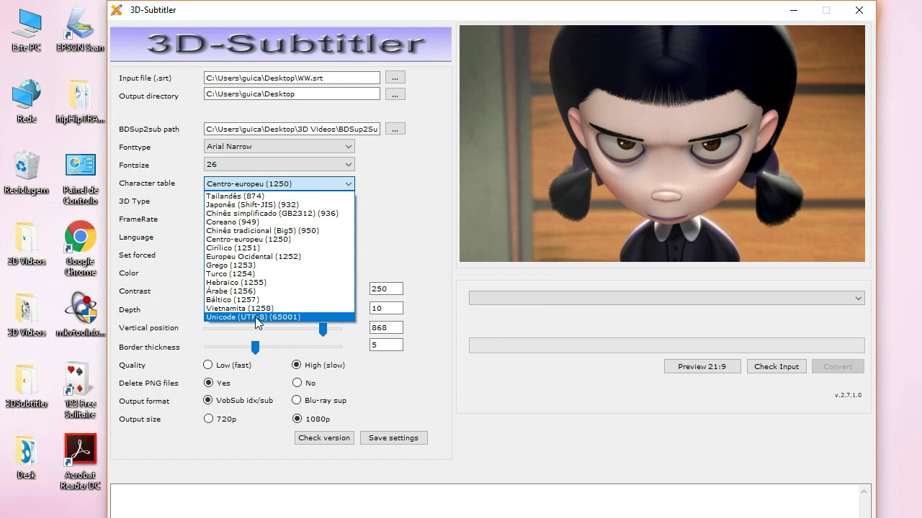
left_click(255, 258)
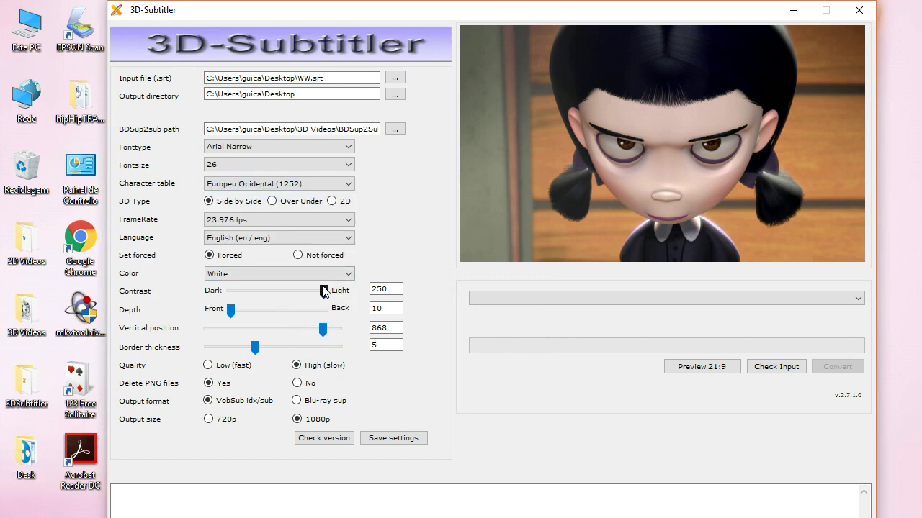
mouse_move(324, 290)
left_mouse_down()
mouse_move(232, 290)
mouse_move(342, 291)
left_mouse_up()
left_click(297, 401)
left_click(208, 401)
Step: Check the 11 subtitles, convert them to WW.idx and WW.sub, and rearrange the desktop icons
left_click(697, 369)
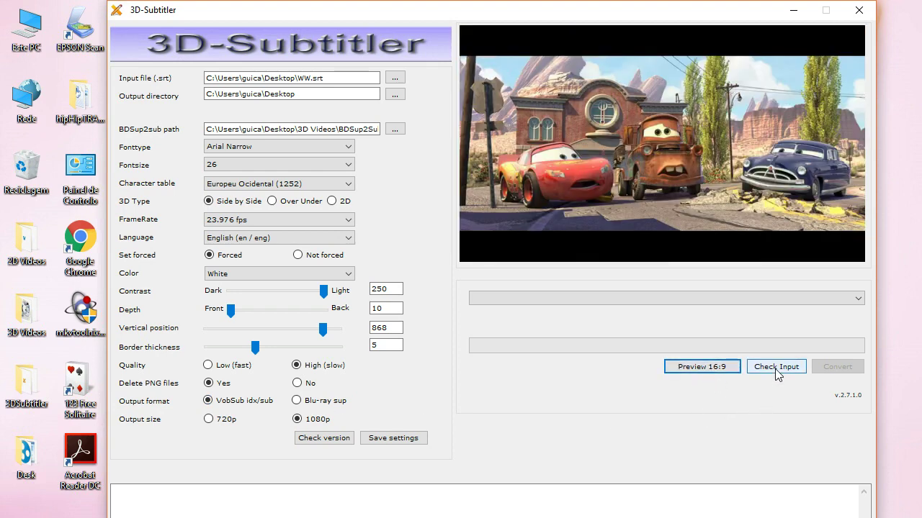
left_click(777, 368)
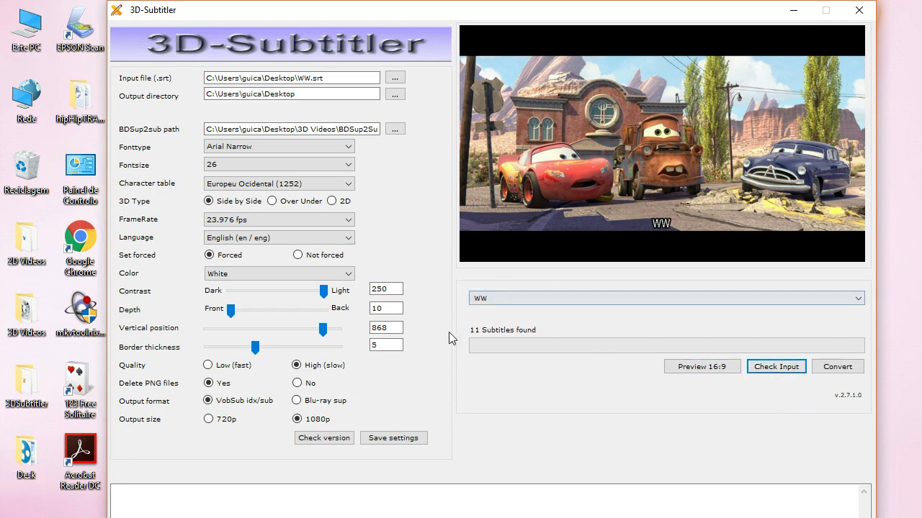
left_click(837, 367)
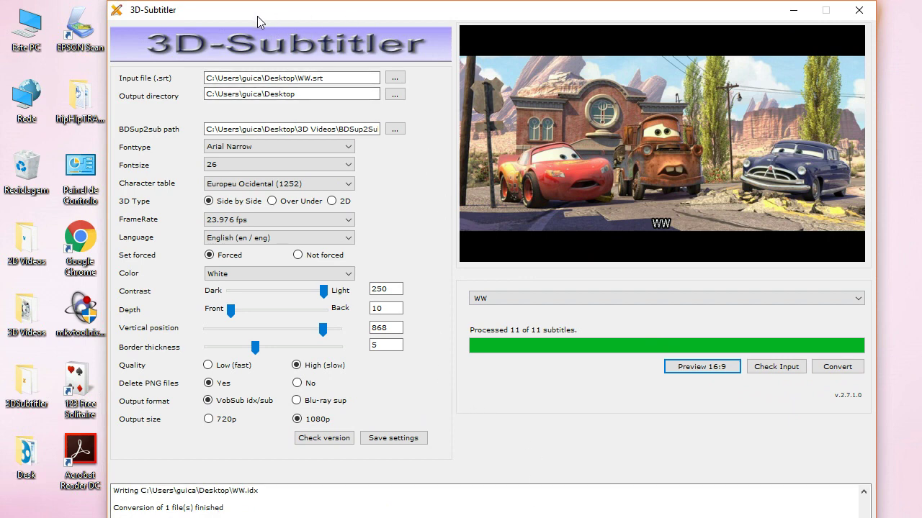
left_click(859, 12)
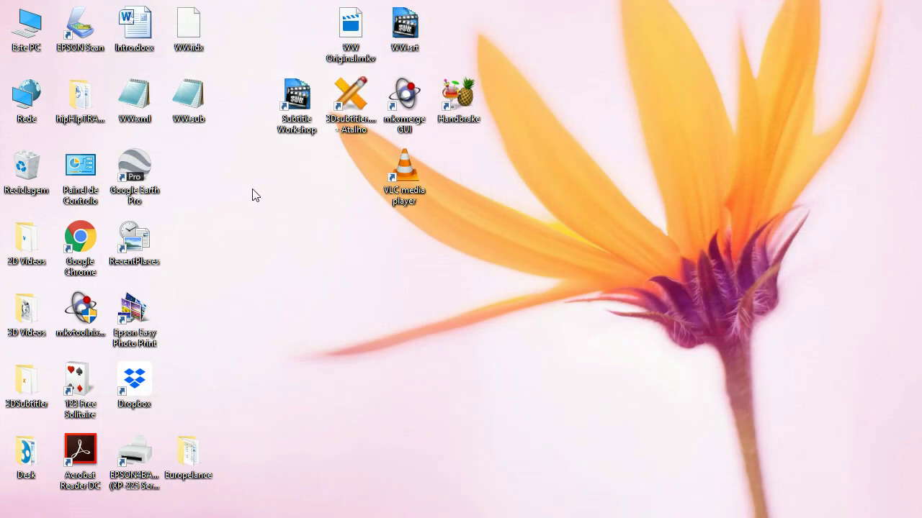
left_click_drag(183, 28, 362, 252)
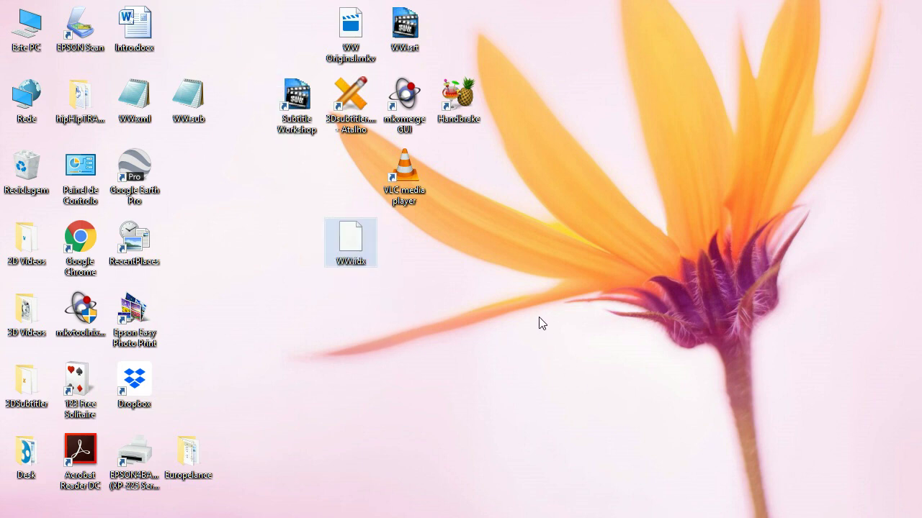
Step: Launch mkvmerge GUI and add WW Original.mkv and WW.idx as input files
left_click(406, 99)
double_click(408, 98)
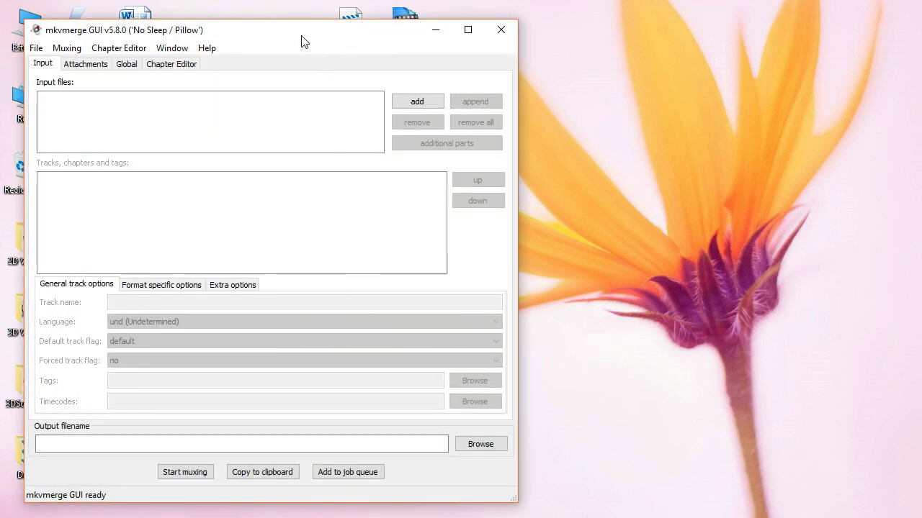
left_click_drag(310, 35, 713, 31)
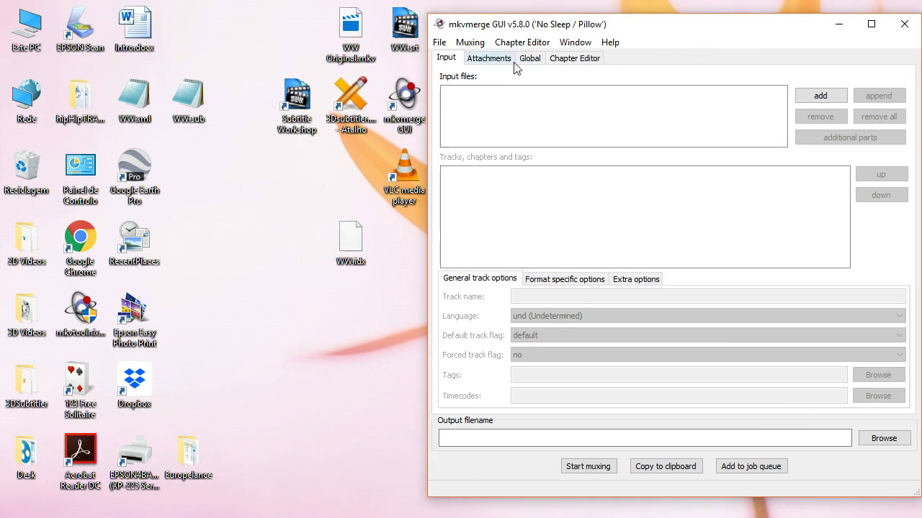
left_click(812, 95)
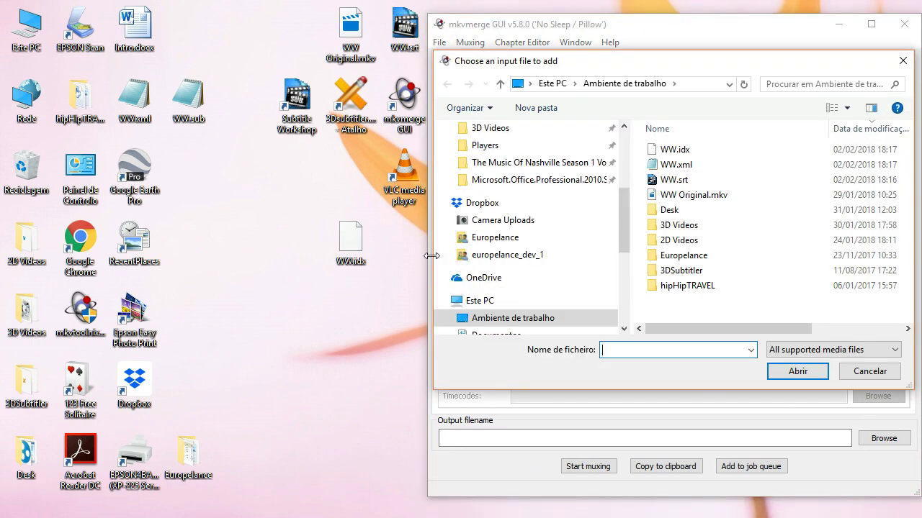
double_click(677, 193)
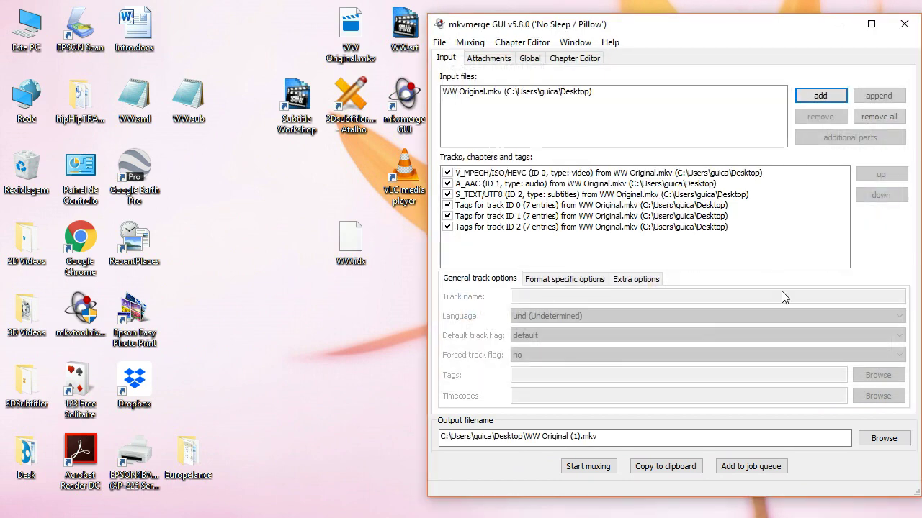
left_click(820, 95)
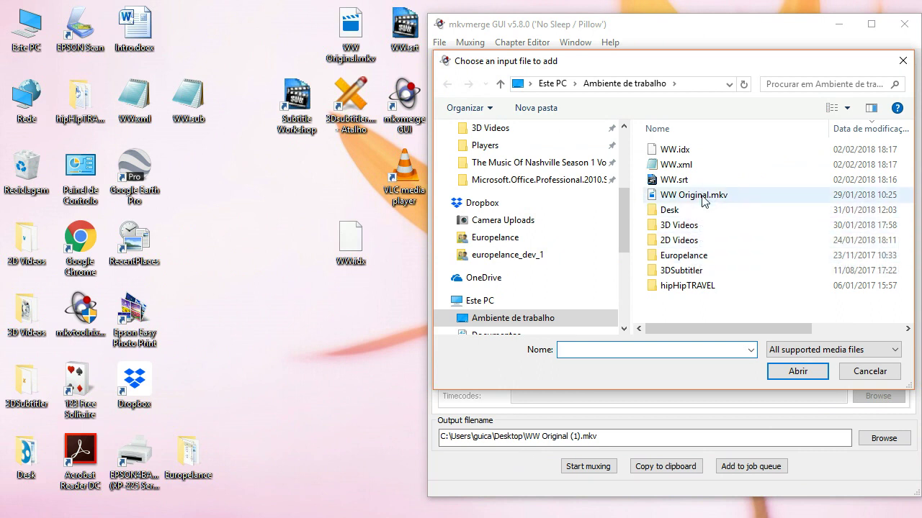
left_click(681, 152)
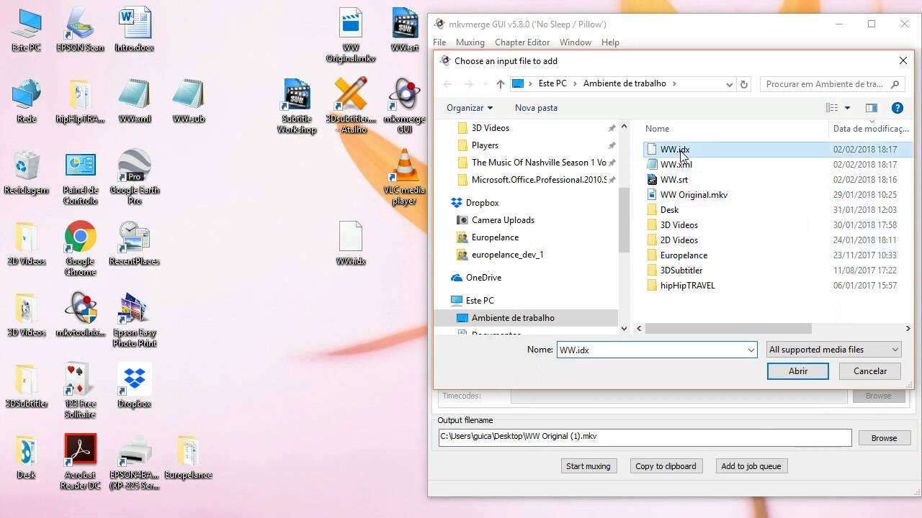
left_click(795, 372)
Step: Rename the output to WW muxed, run the mux, and close mkvmerge GUI
left_click(625, 435)
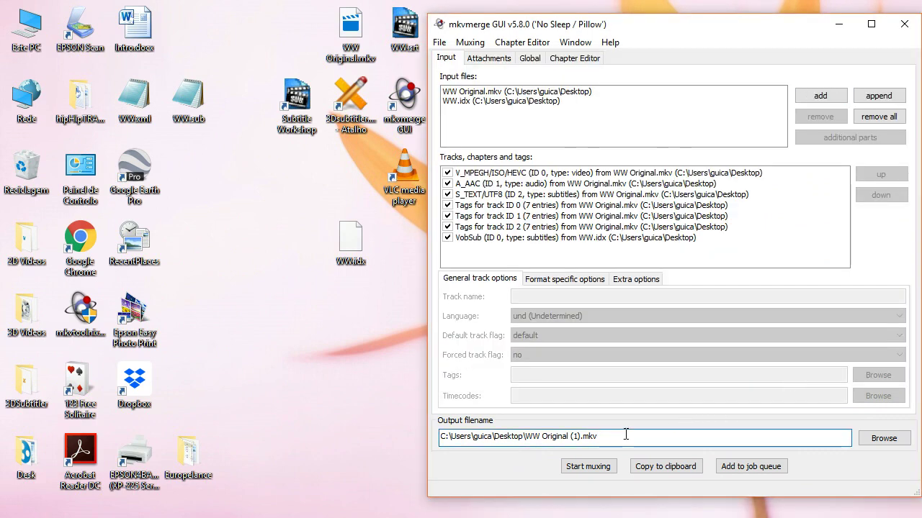
key("BackSpace")
key("BackSpace")
key("BackSpace")
key("BackSpace")
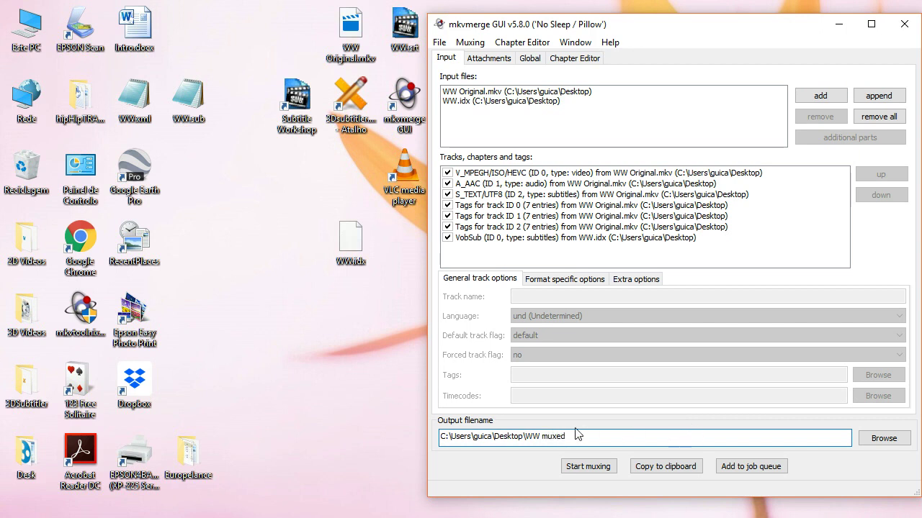
left_click(585, 467)
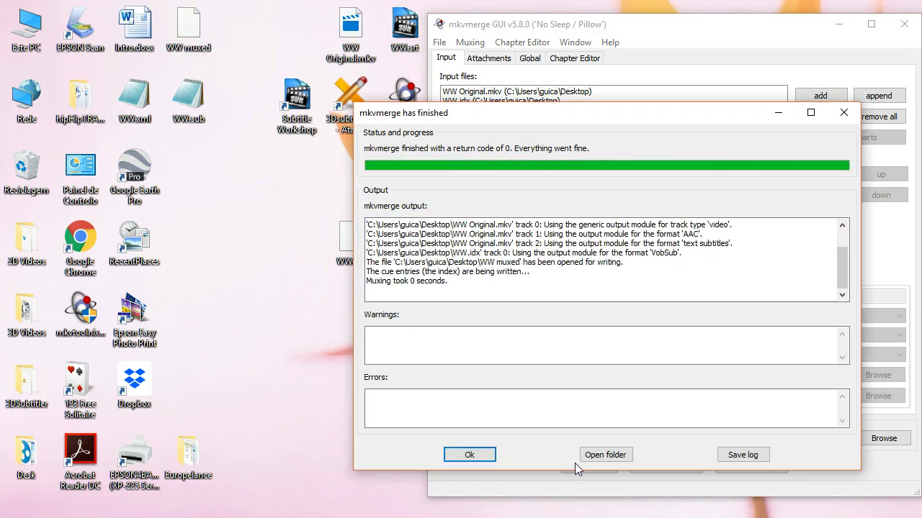
left_click(468, 455)
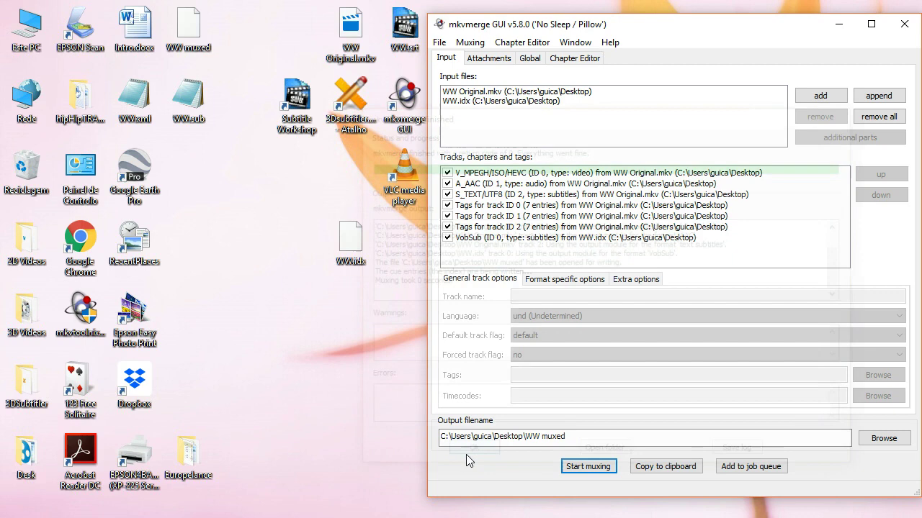
left_click(904, 24)
Step: Launch HandBrake and open WW muxed from Ambiente de trabalho as the source
double_click(458, 101)
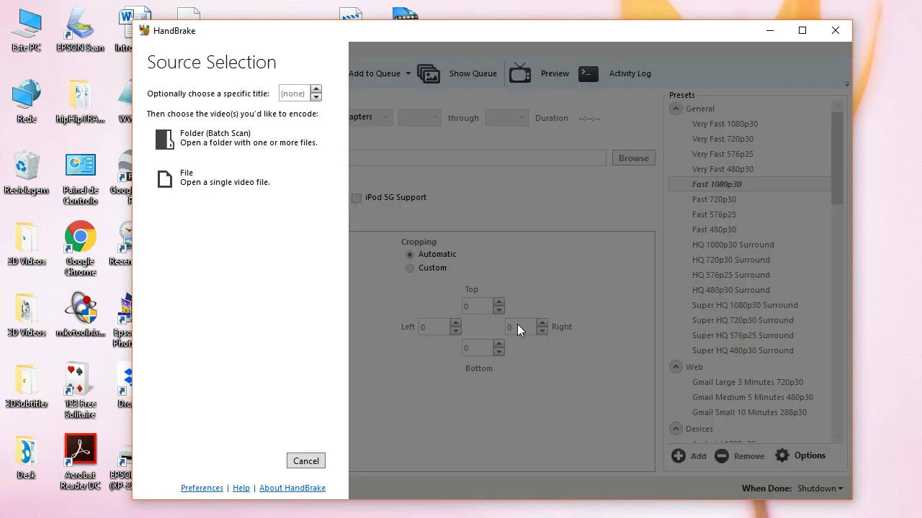
left_click(201, 180)
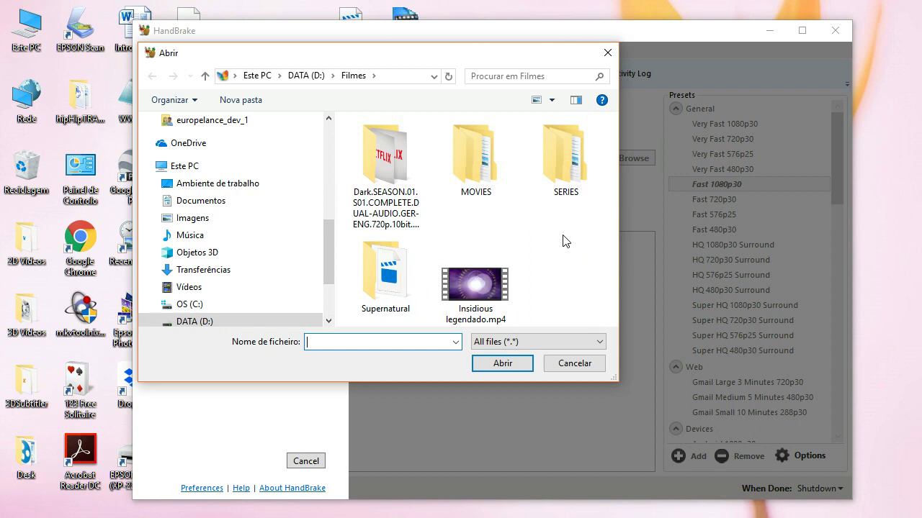
left_click(261, 76)
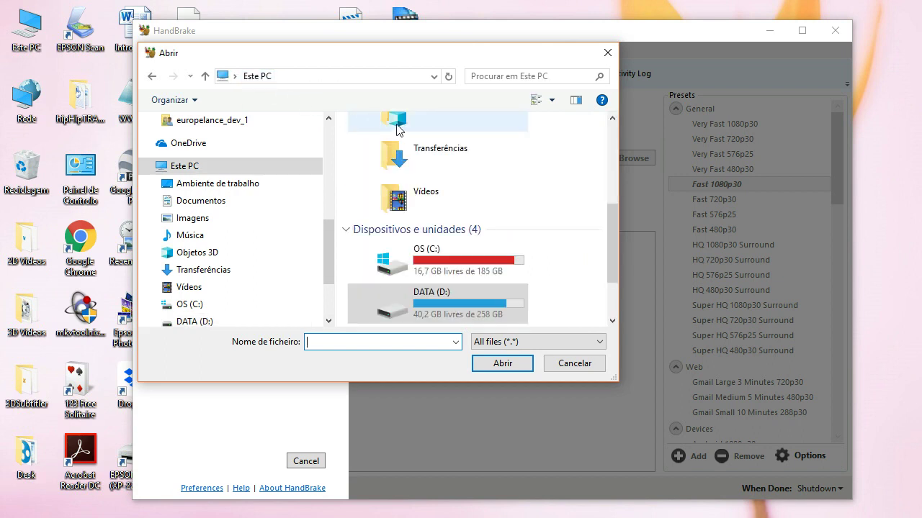
left_click(281, 184)
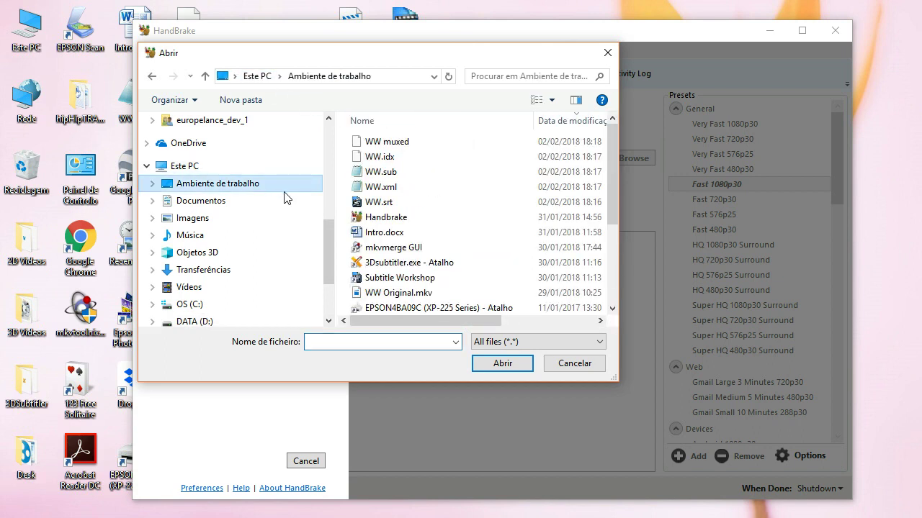
left_click(403, 144)
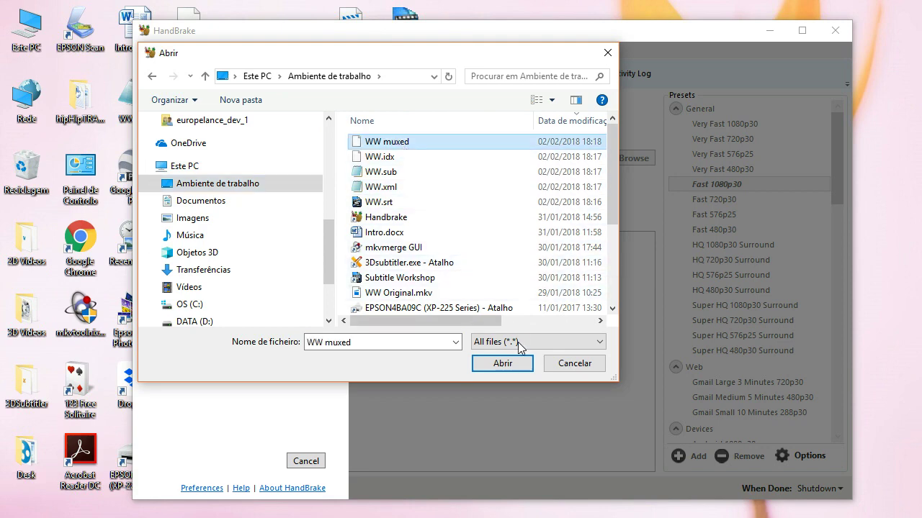
left_click(514, 368)
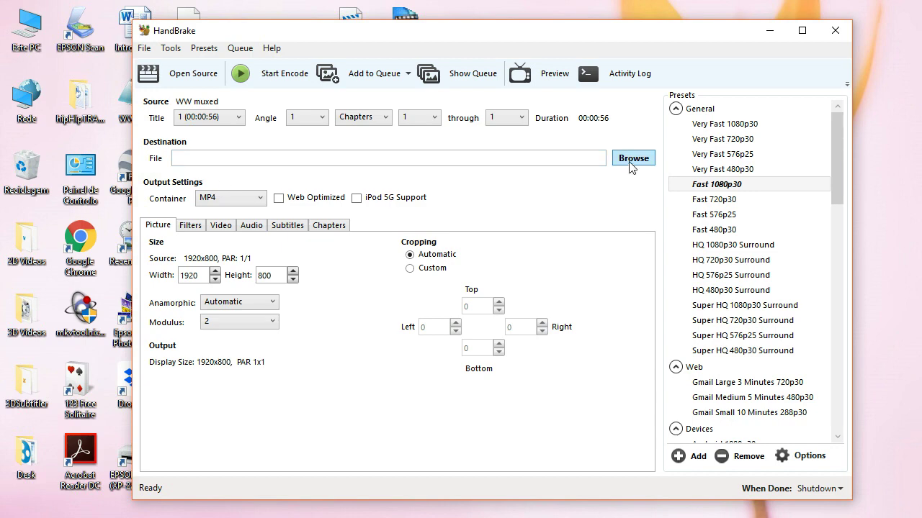
Step: Set the output destination to WW final.mp4 in Ambiente de trabalho
left_click(633, 160)
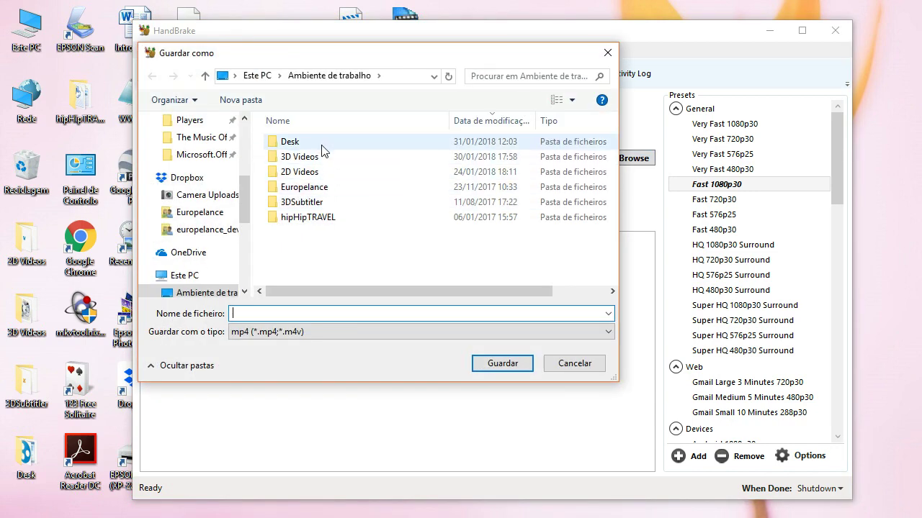
left_click(320, 76)
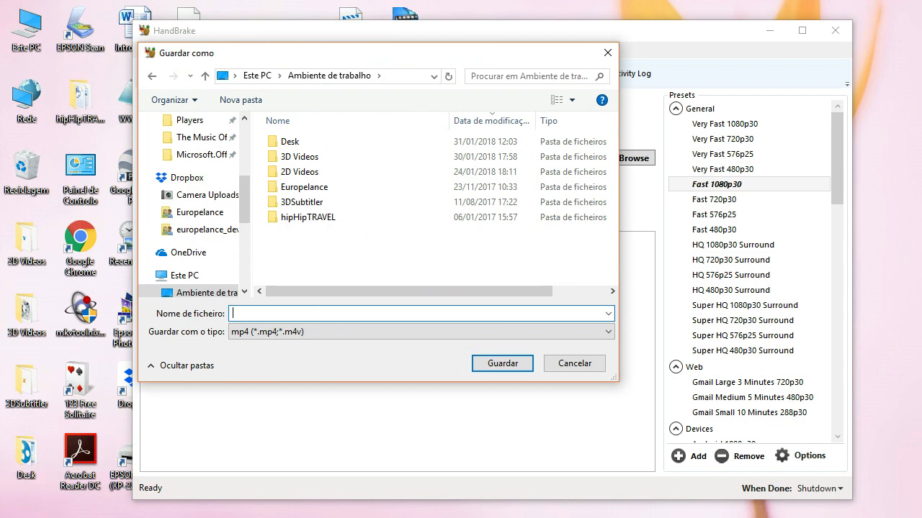
type("WW final")
left_click(507, 366)
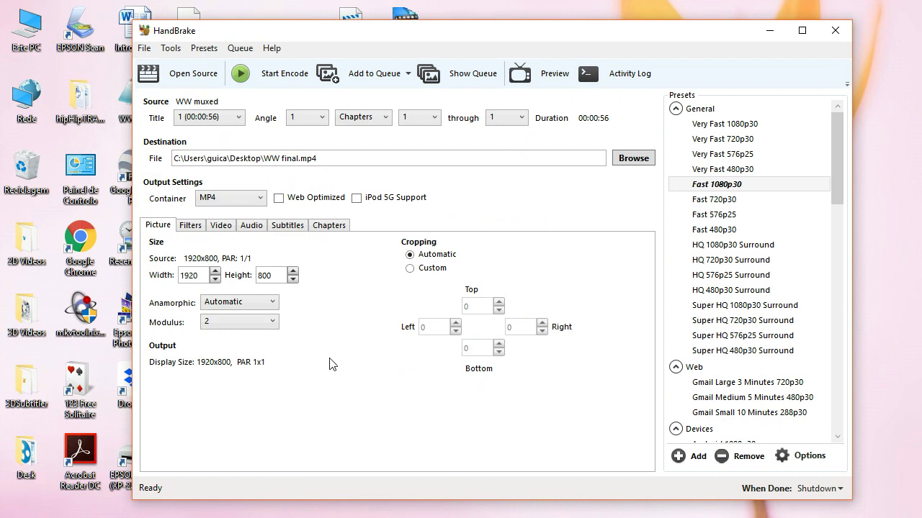
Step: Select the 2 English (VobSub) subtitle track to burn into the video
left_click(286, 226)
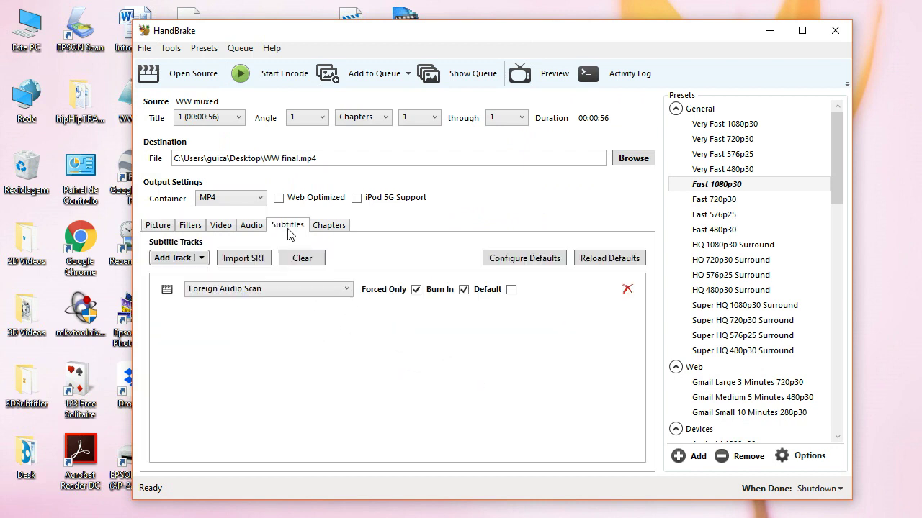
left_click(344, 290)
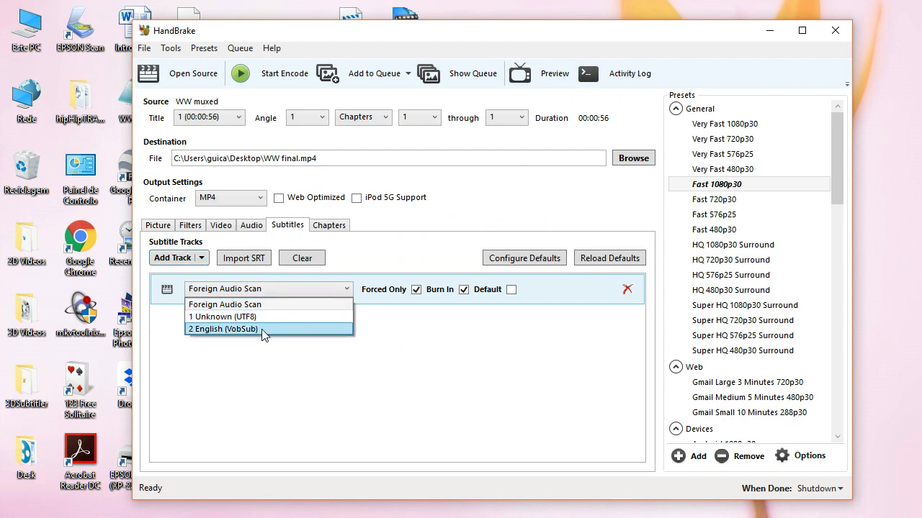
left_click(264, 330)
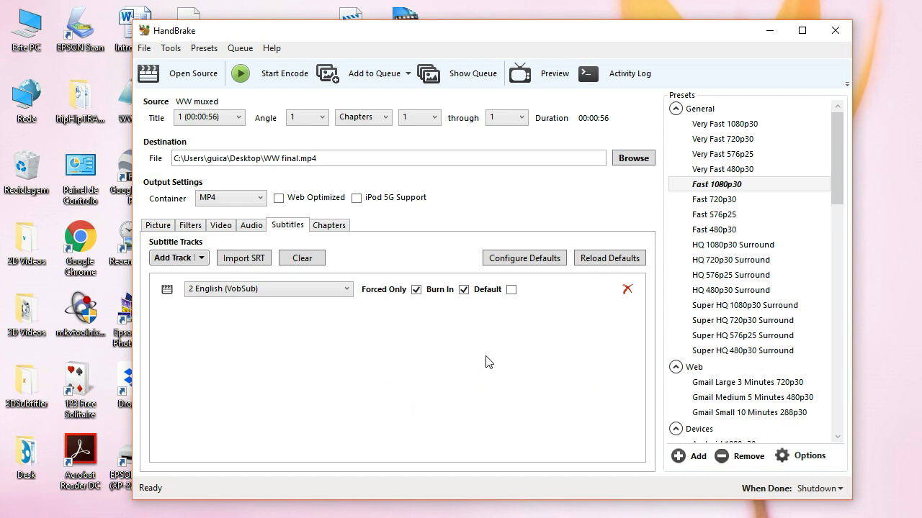
Step: Encode WW final.mp4, cancel the automatic shutdown, and set When Done to Do nothing
left_click(262, 77)
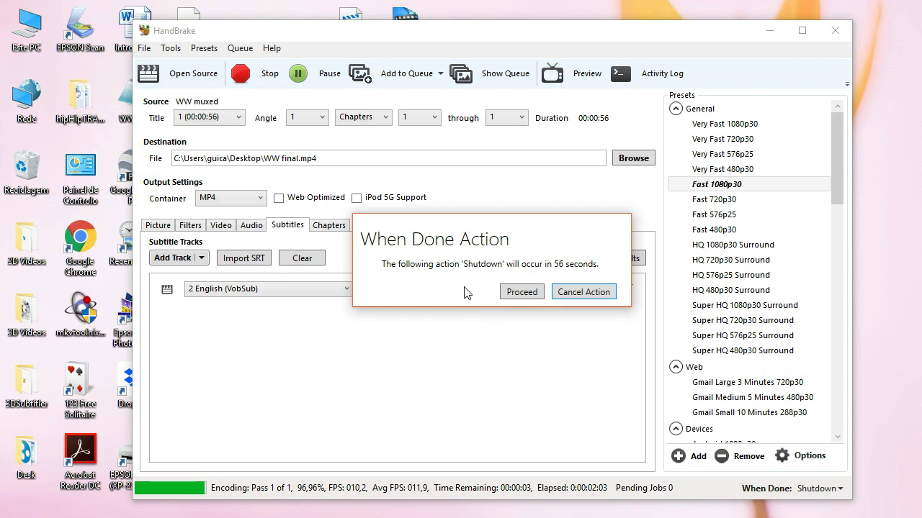
left_click(580, 296)
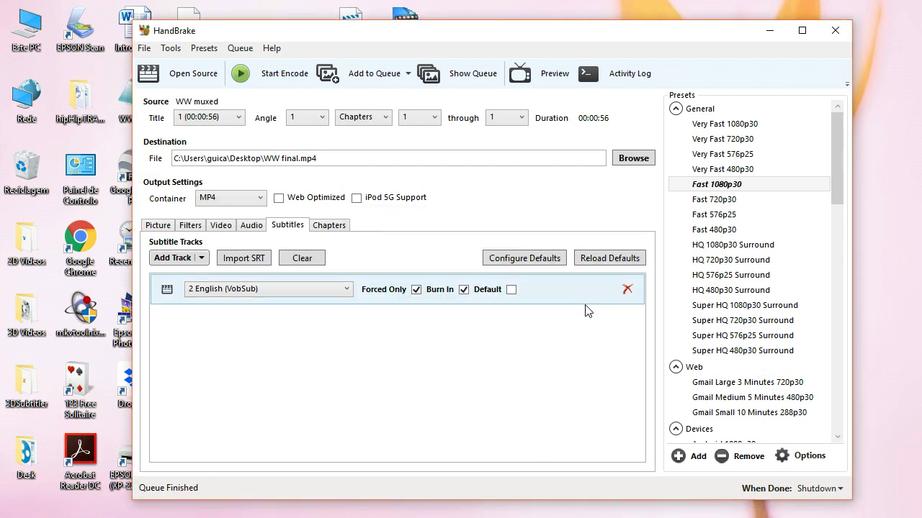
left_click(838, 492)
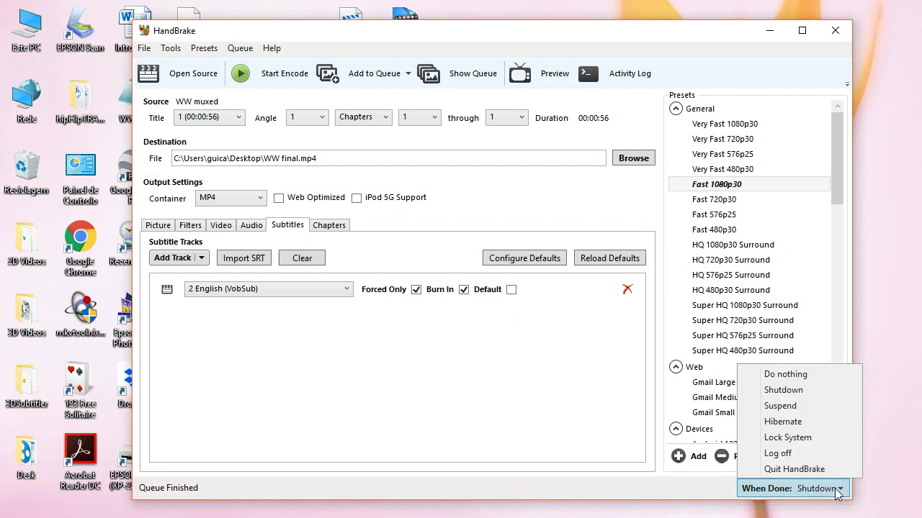
left_click(806, 377)
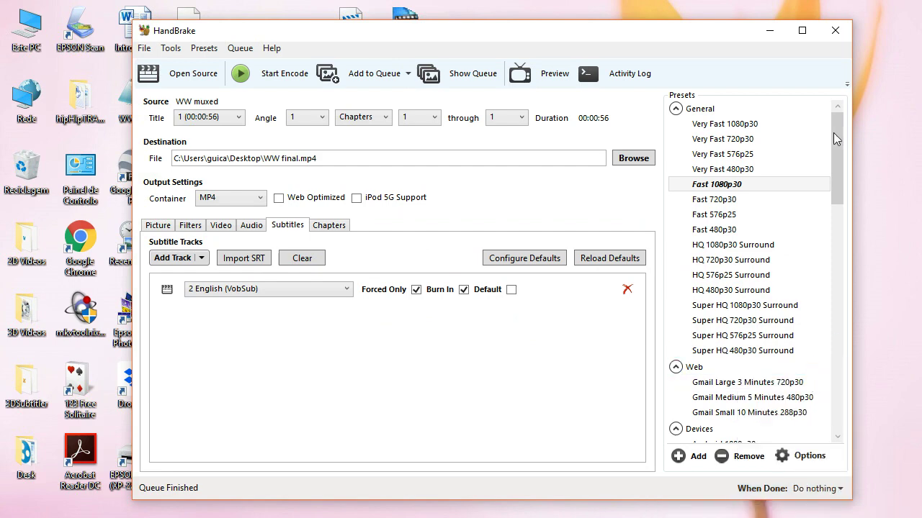
Step: Close HandBrake, move WW final.mp4 beside WW.idx, and show its Abrir com program list
left_click(836, 29)
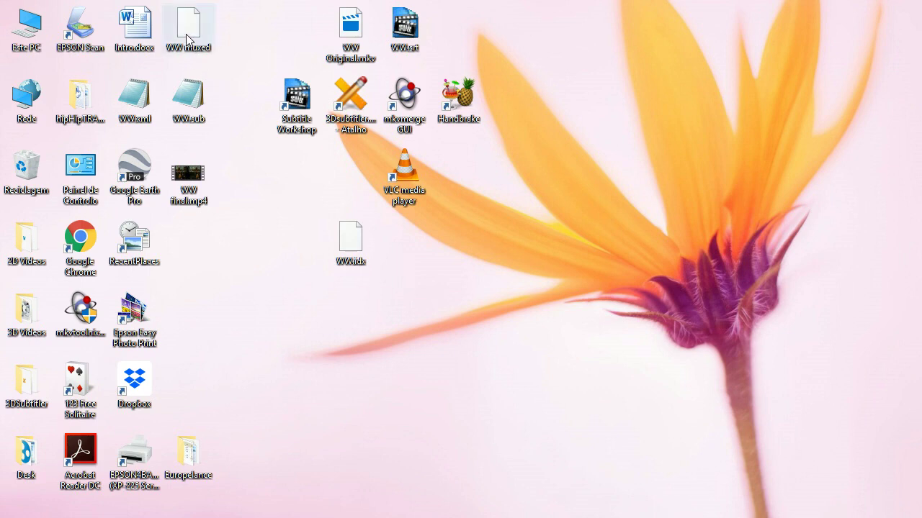
left_click_drag(196, 182, 426, 271)
right_click(404, 251)
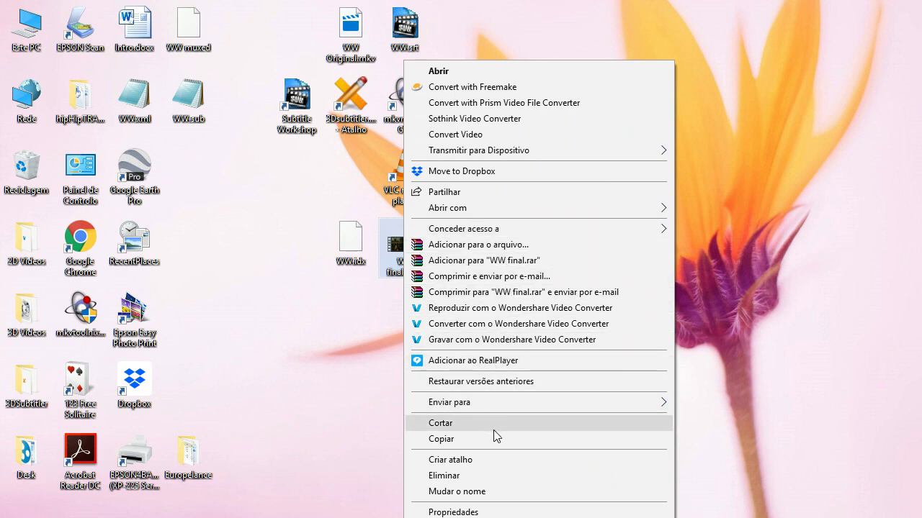
left_click(393, 270)
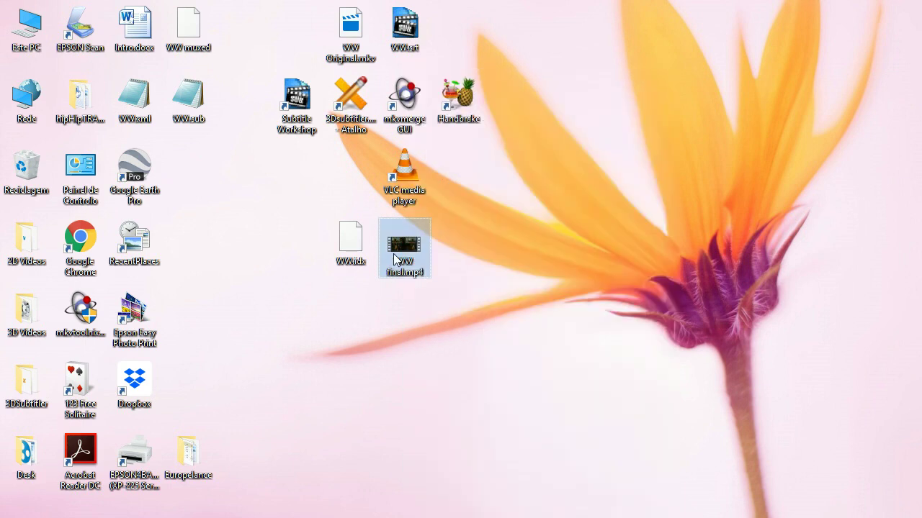
right_click(393, 253)
mouse_move(514, 208)
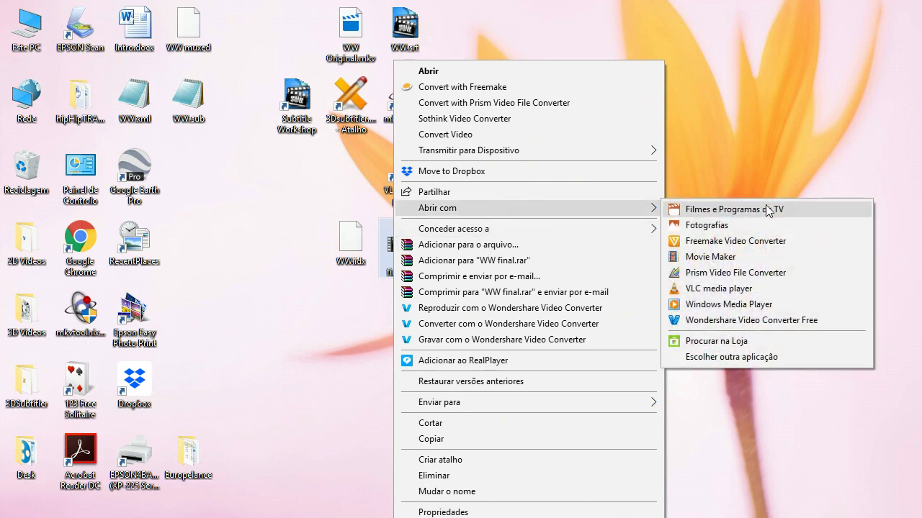
left_click(719, 290)
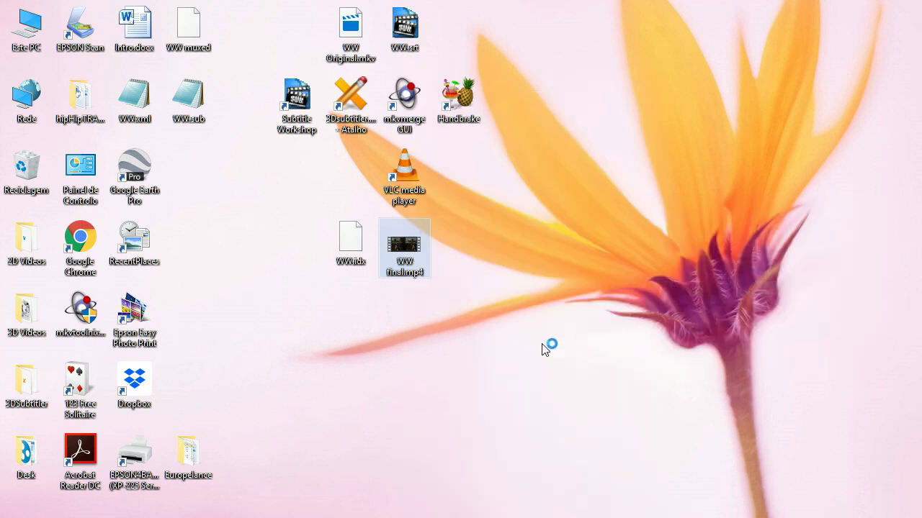